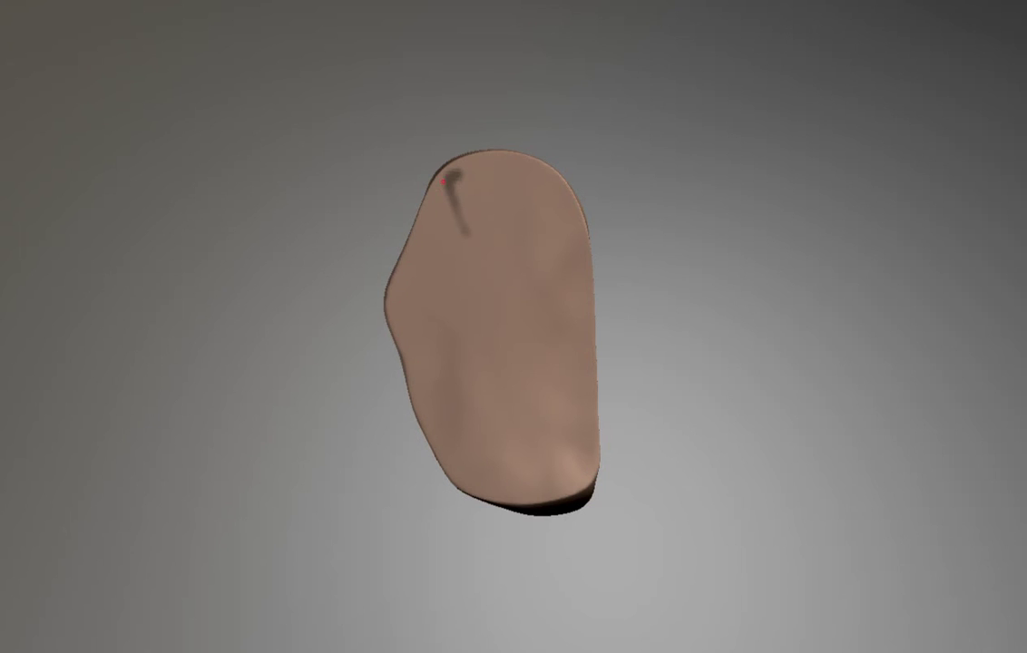
- Push the slab's face into a shallow dish, then mask a dark band around its top, right and bottom edges
{"action": "mouse_move", "coordinate": [444, 182]}
{"action": "left_mouse_down"}
{"action": "mouse_move", "coordinate": [410, 268]}
{"action": "mouse_move", "coordinate": [501, 322]}
{"action": "left_mouse_up"}
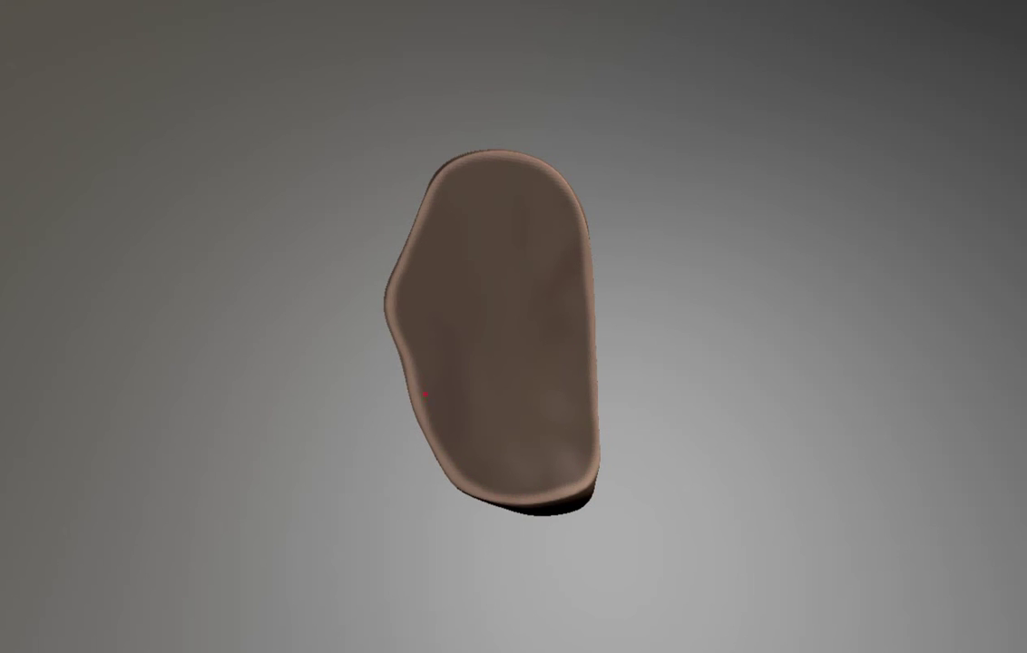
{"action": "mouse_move", "coordinate": [402, 332]}
{"action": "left_mouse_down"}
{"action": "mouse_move", "coordinate": [270, 236]}
{"action": "mouse_move", "coordinate": [479, 160]}
{"action": "left_mouse_up"}
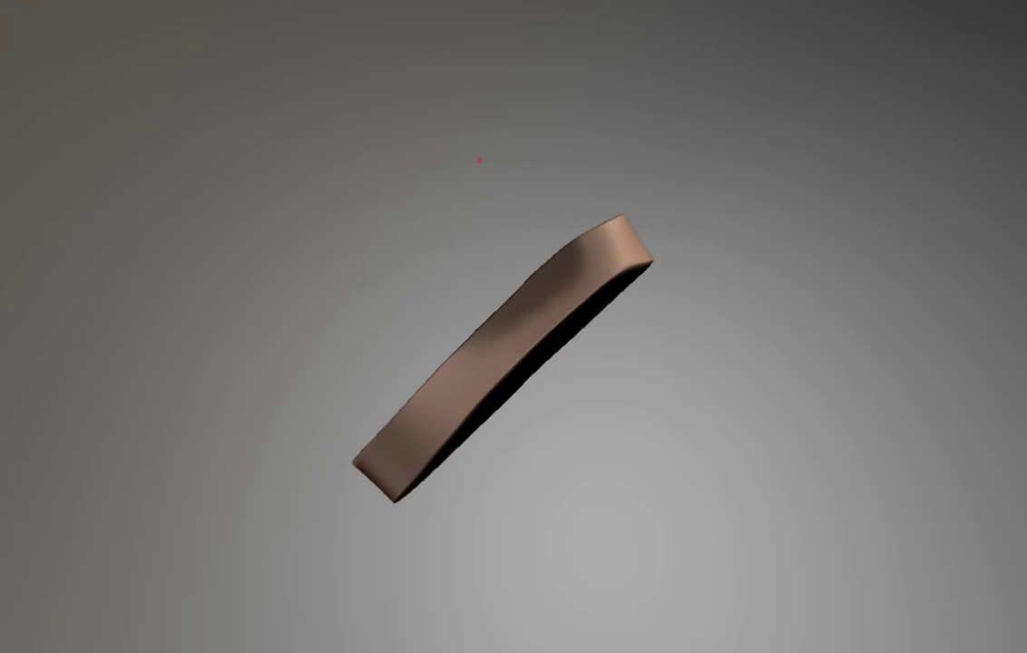
{"action": "mouse_move", "coordinate": [393, 490]}
{"action": "left_mouse_down"}
{"action": "mouse_move", "coordinate": [297, 470]}
{"action": "mouse_move", "coordinate": [349, 431]}
{"action": "mouse_move", "coordinate": [304, 481]}
{"action": "mouse_move", "coordinate": [349, 490]}
{"action": "mouse_move", "coordinate": [238, 477]}
{"action": "mouse_move", "coordinate": [353, 445]}
{"action": "mouse_move", "coordinate": [501, 160]}
{"action": "left_mouse_up"}
{"action": "mouse_move", "coordinate": [556, 194]}
{"action": "left_mouse_down"}
{"action": "mouse_move", "coordinate": [596, 229]}
{"action": "mouse_move", "coordinate": [586, 291]}
{"action": "left_mouse_up"}
{"action": "mouse_move", "coordinate": [584, 365]}
{"action": "left_mouse_down"}
{"action": "mouse_move", "coordinate": [573, 492]}
{"action": "mouse_move", "coordinate": [543, 523]}
{"action": "mouse_move", "coordinate": [474, 526]}
{"action": "mouse_move", "coordinate": [437, 476]}
{"action": "mouse_move", "coordinate": [415, 419]}
{"action": "mouse_move", "coordinate": [418, 370]}
{"action": "mouse_move", "coordinate": [485, 213]}
{"action": "mouse_move", "coordinate": [539, 196]}
{"action": "left_mouse_up"}
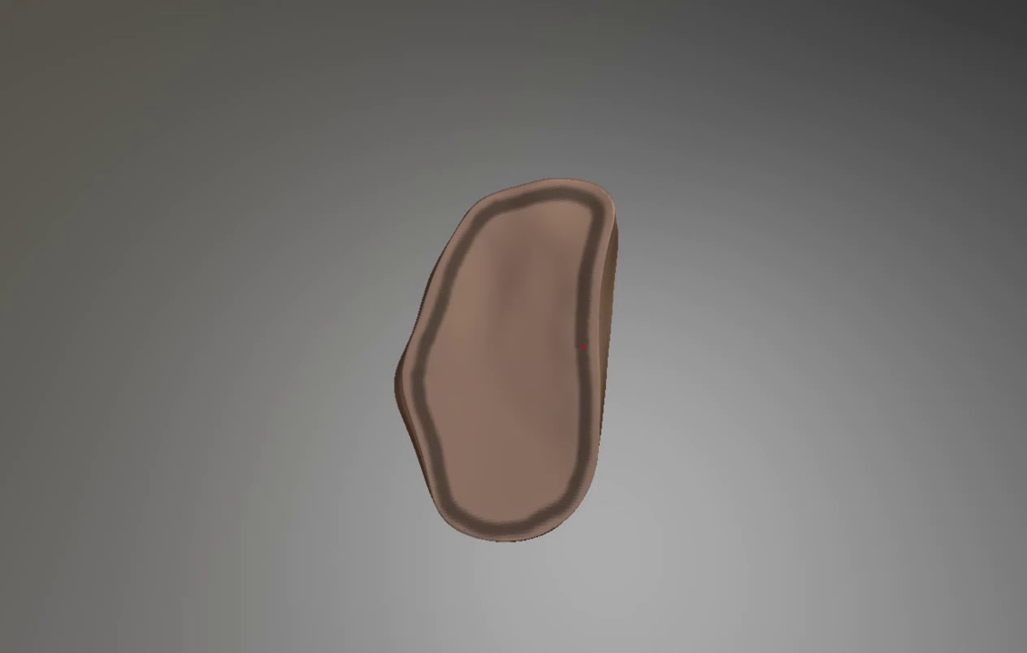
- Extend the mask band down the right edge and up the left edge to close the loop
{"action": "left_click_drag", "start_coordinate": [582, 347], "coordinate": [563, 500]}
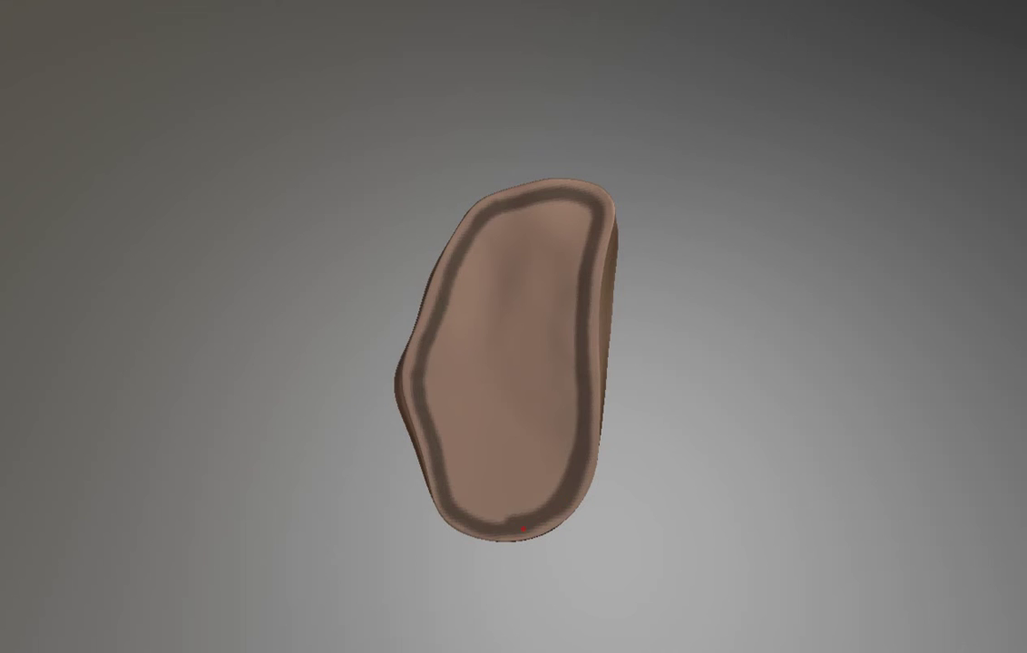
{"action": "mouse_move", "coordinate": [509, 526]}
{"action": "left_mouse_down"}
{"action": "mouse_move", "coordinate": [406, 431]}
{"action": "mouse_move", "coordinate": [381, 331]}
{"action": "mouse_move", "coordinate": [403, 238]}
{"action": "mouse_move", "coordinate": [520, 220]}
{"action": "mouse_move", "coordinate": [517, 200]}
{"action": "mouse_move", "coordinate": [501, 417]}
{"action": "mouse_move", "coordinate": [514, 237]}
{"action": "mouse_move", "coordinate": [422, 245]}
{"action": "mouse_move", "coordinate": [499, 201]}
{"action": "mouse_move", "coordinate": [494, 363]}
{"action": "mouse_move", "coordinate": [542, 497]}
{"action": "mouse_move", "coordinate": [408, 427]}
{"action": "mouse_move", "coordinate": [390, 300]}
{"action": "mouse_move", "coordinate": [481, 213]}
{"action": "mouse_move", "coordinate": [551, 439]}
{"action": "mouse_move", "coordinate": [412, 390]}
{"action": "mouse_move", "coordinate": [472, 222]}
{"action": "mouse_move", "coordinate": [464, 390]}
{"action": "mouse_move", "coordinate": [497, 300]}
{"action": "mouse_move", "coordinate": [503, 427]}
{"action": "mouse_move", "coordinate": [499, 308]}
{"action": "mouse_move", "coordinate": [489, 391]}
{"action": "left_mouse_up"}
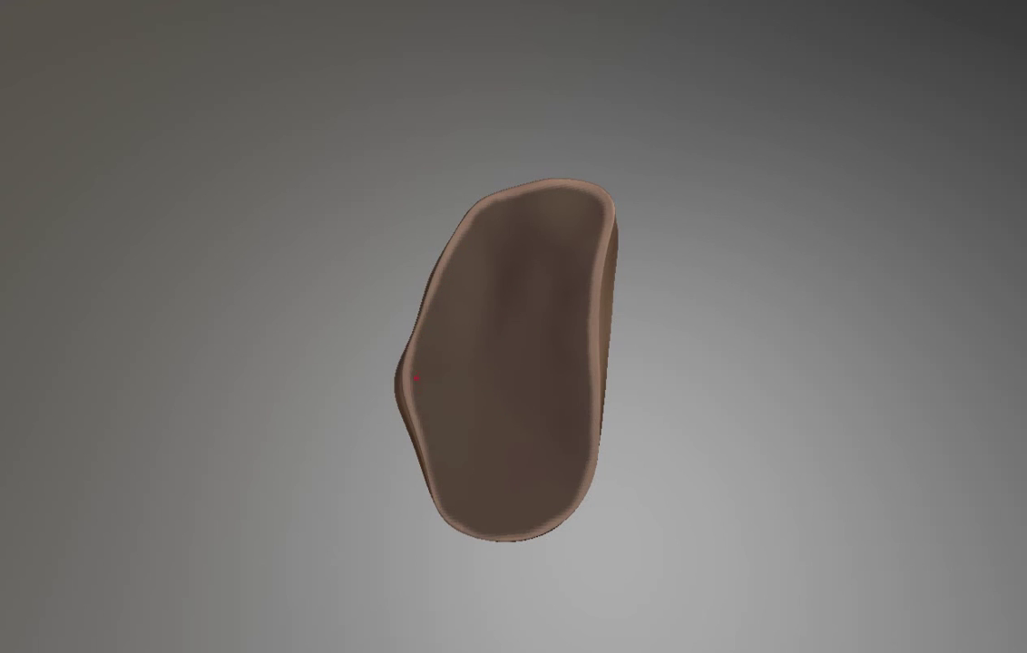
- Inspect the dish's outer wall from several angles and add a shallow crease inside the dish
{"action": "middle_click_drag", "start_coordinate": [367, 317], "coordinate": [402, 393]}
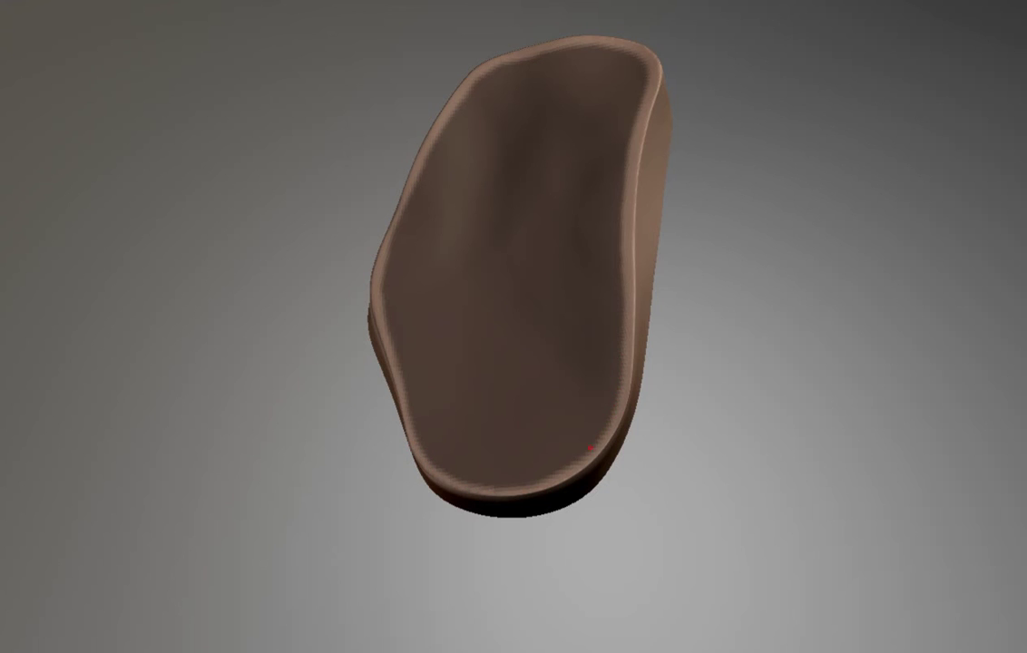
{"action": "middle_click_drag", "start_coordinate": [623, 191], "coordinate": [778, 351], "text": "shift"}
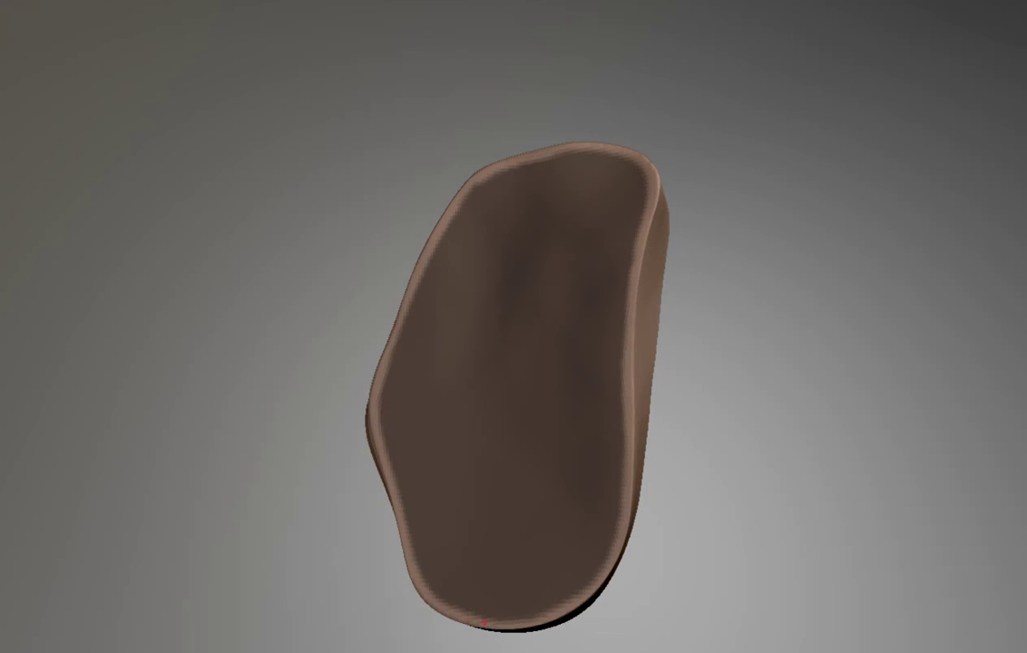
{"action": "left_click_drag", "start_coordinate": [485, 622], "coordinate": [467, 208]}
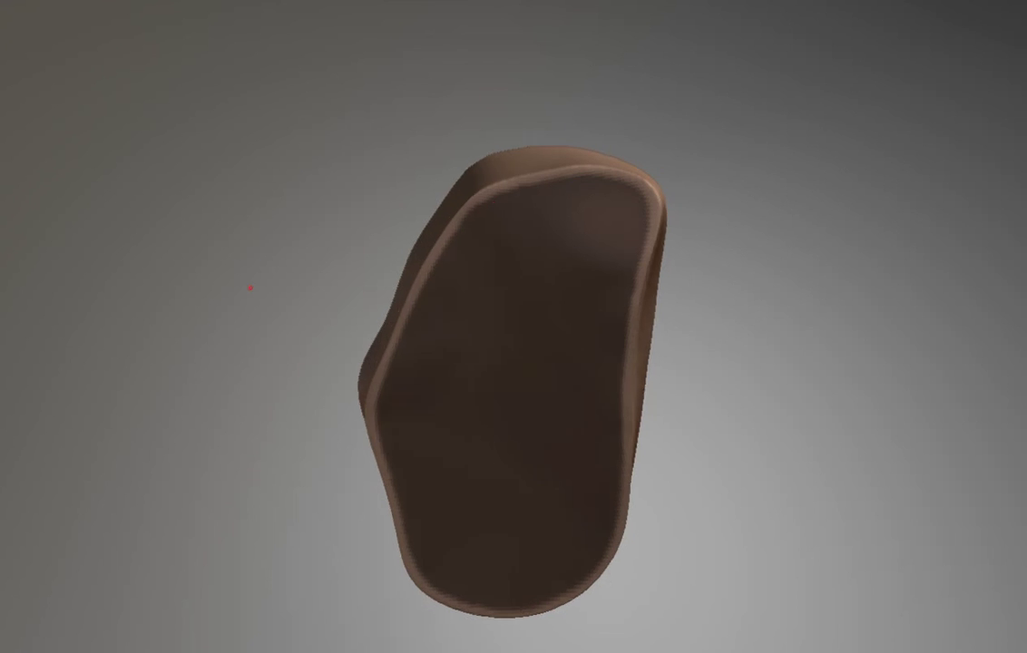
{"action": "left_click_drag", "start_coordinate": [248, 287], "coordinate": [590, 191]}
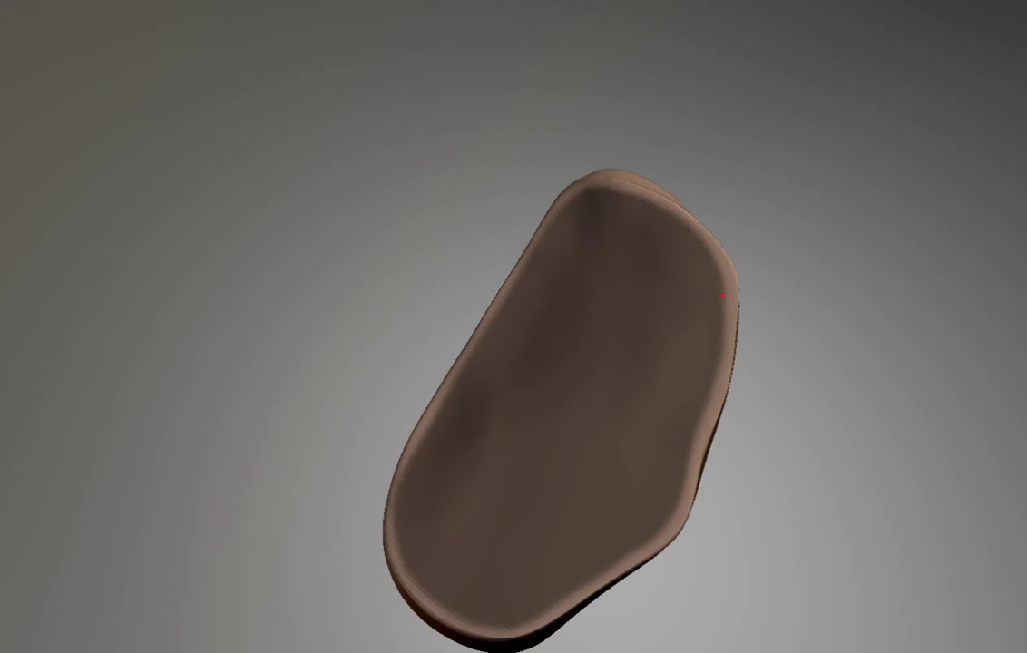
{"action": "left_click_drag", "start_coordinate": [709, 394], "coordinate": [643, 547]}
- Smooth the inner surface along the dish's bottom rim
{"action": "left_click_drag", "start_coordinate": [515, 628], "coordinate": [459, 618]}
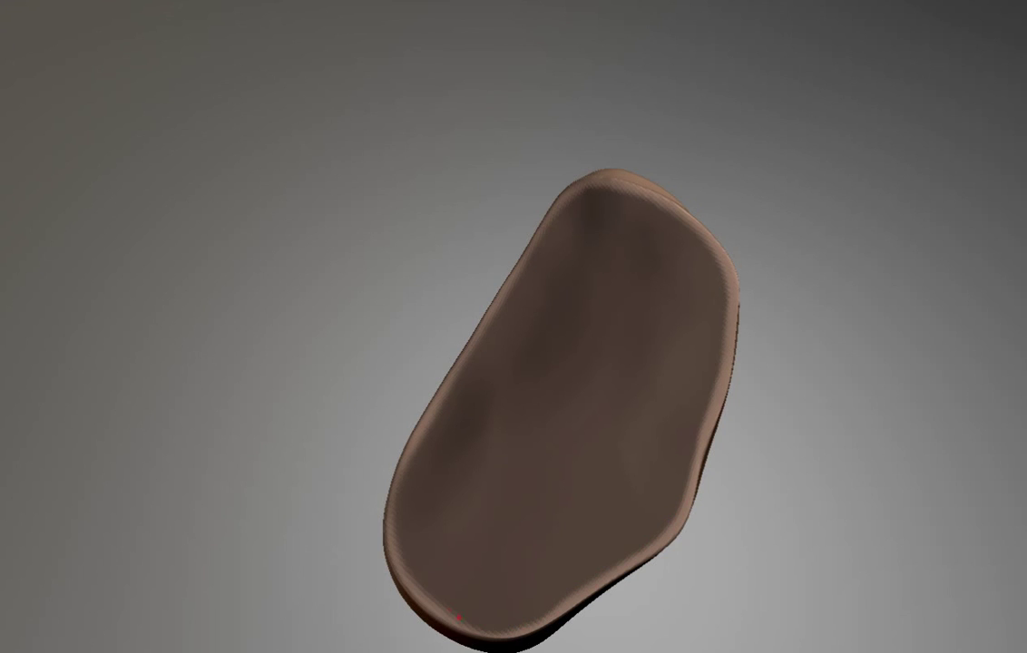
{"action": "mouse_move", "coordinate": [434, 434]}
{"action": "left_mouse_down"}
{"action": "mouse_move", "coordinate": [575, 190]}
{"action": "mouse_move", "coordinate": [464, 479]}
{"action": "left_mouse_up"}
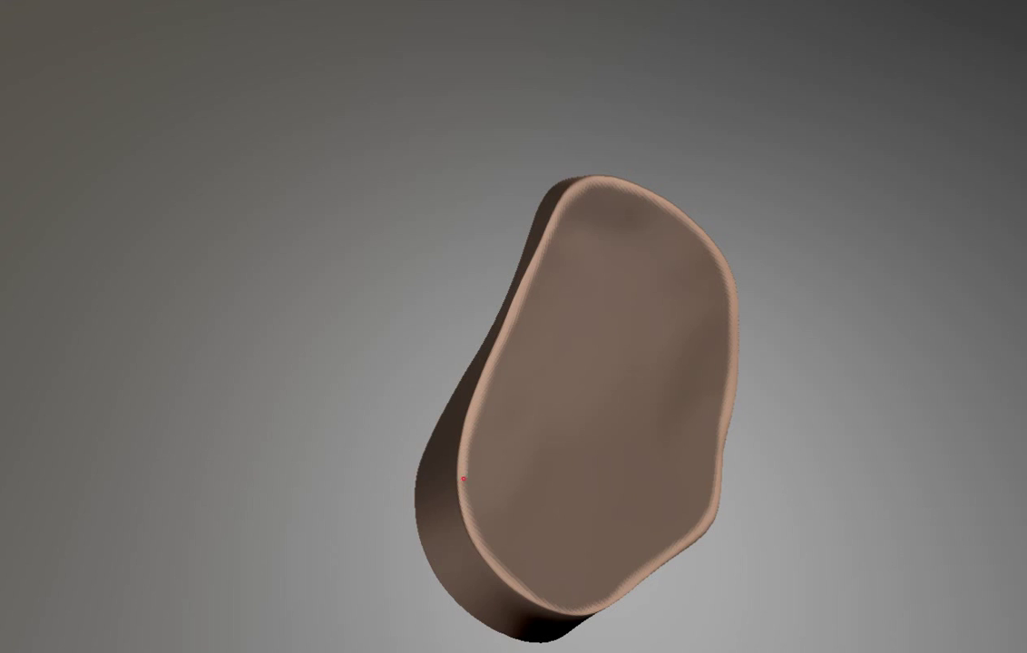
{"action": "left_click_drag", "start_coordinate": [626, 587], "coordinate": [544, 606]}
{"action": "left_click_drag", "start_coordinate": [480, 549], "coordinate": [567, 205]}
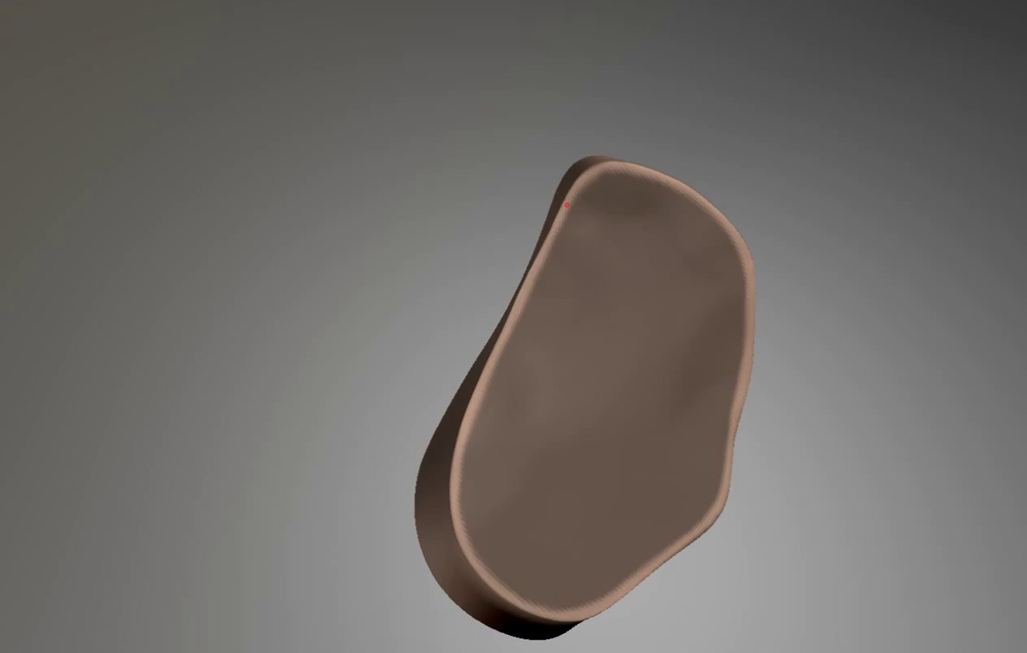
{"action": "mouse_move", "coordinate": [647, 172]}
{"action": "left_mouse_down"}
{"action": "mouse_move", "coordinate": [773, 422]}
{"action": "mouse_move", "coordinate": [221, 270]}
{"action": "mouse_move", "coordinate": [148, 264]}
{"action": "mouse_move", "coordinate": [201, 278]}
{"action": "mouse_move", "coordinate": [162, 302]}
{"action": "mouse_move", "coordinate": [403, 160]}
{"action": "mouse_move", "coordinate": [431, 163]}
{"action": "mouse_move", "coordinate": [499, 290]}
{"action": "mouse_move", "coordinate": [564, 473]}
{"action": "mouse_move", "coordinate": [440, 422]}
{"action": "left_mouse_up"}
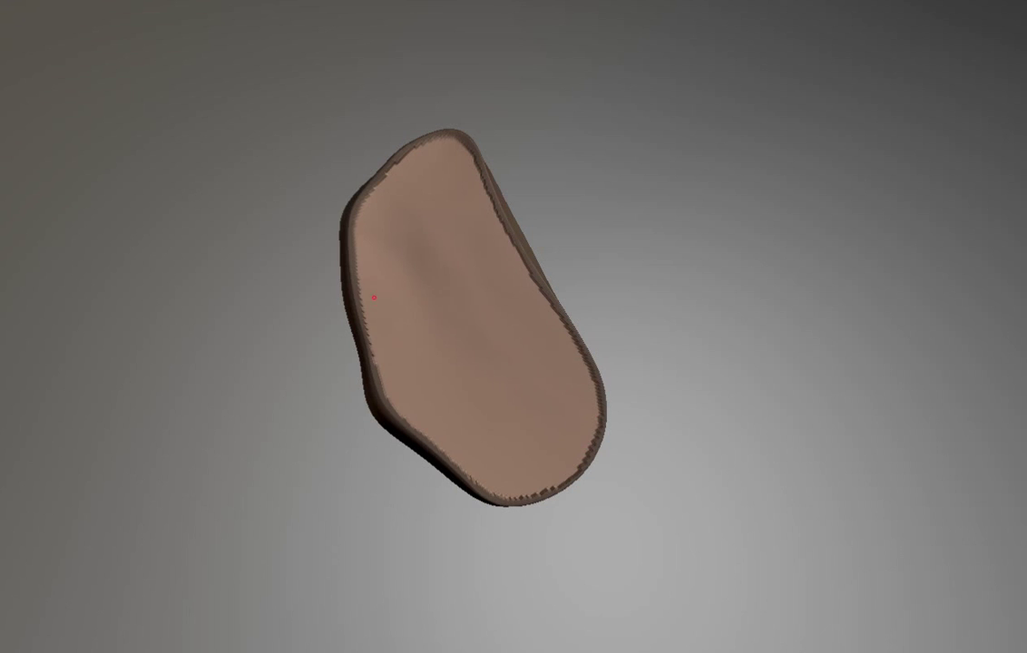
- Add a stitched texture along the upper-left rim and smooth the diagonal crease on the dish face
{"action": "mouse_move", "coordinate": [373, 298]}
{"action": "left_mouse_down"}
{"action": "mouse_move", "coordinate": [414, 158]}
{"action": "mouse_move", "coordinate": [534, 313]}
{"action": "left_mouse_up"}
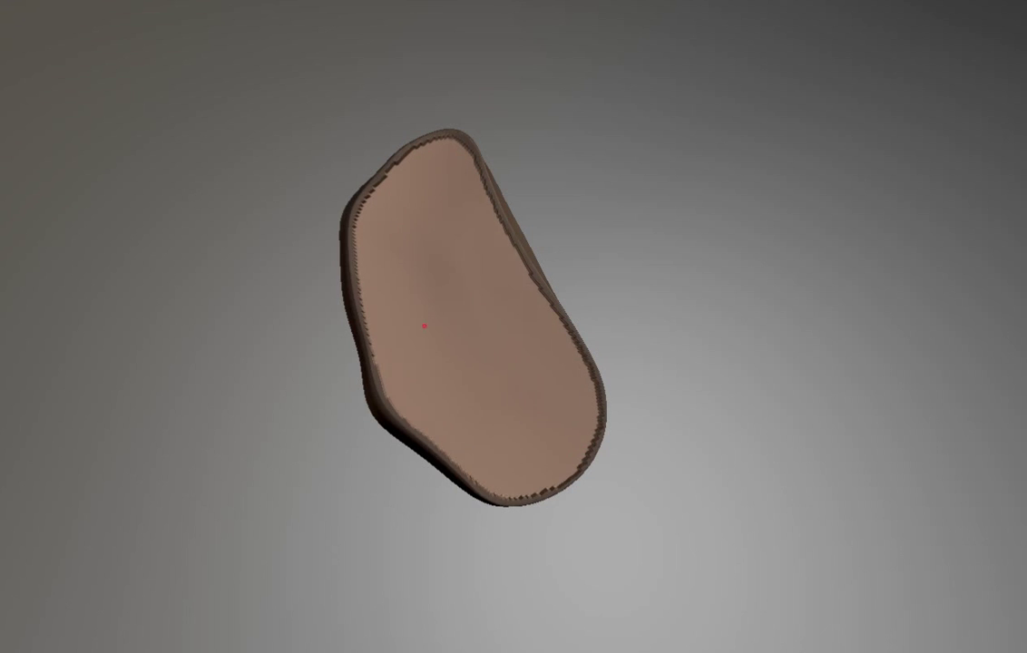
{"action": "mouse_move", "coordinate": [424, 324]}
{"action": "left_mouse_down"}
{"action": "mouse_move", "coordinate": [126, 222]}
{"action": "mouse_move", "coordinate": [435, 181]}
{"action": "mouse_move", "coordinate": [488, 287]}
{"action": "mouse_move", "coordinate": [382, 467]}
{"action": "mouse_move", "coordinate": [283, 390]}
{"action": "mouse_move", "coordinate": [309, 272]}
{"action": "mouse_move", "coordinate": [498, 208]}
{"action": "left_mouse_up"}
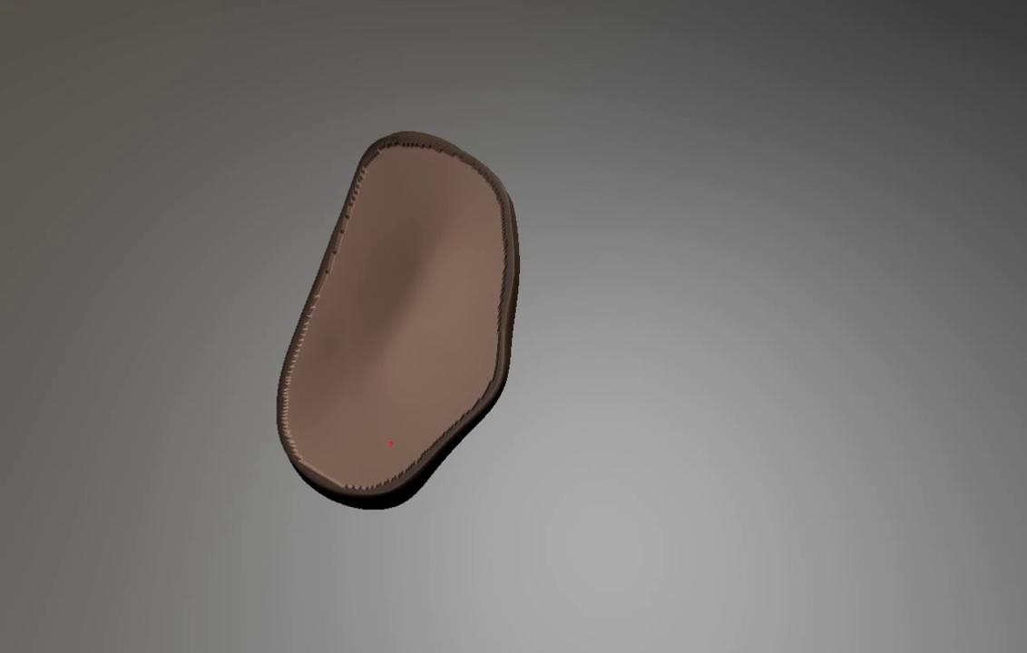
{"action": "left_click_drag", "start_coordinate": [341, 357], "coordinate": [427, 259]}
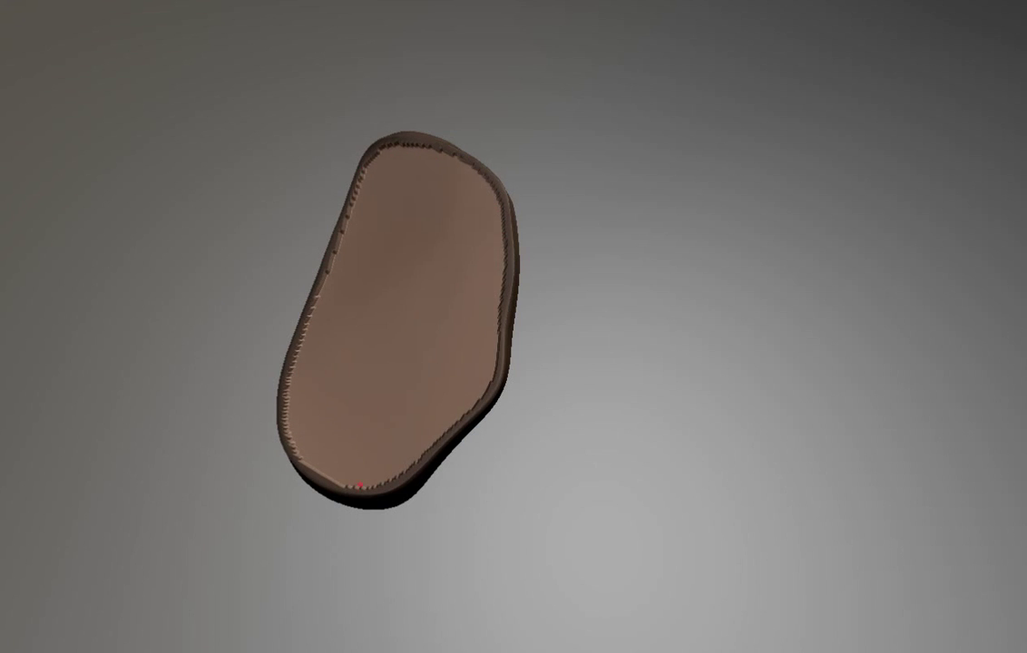